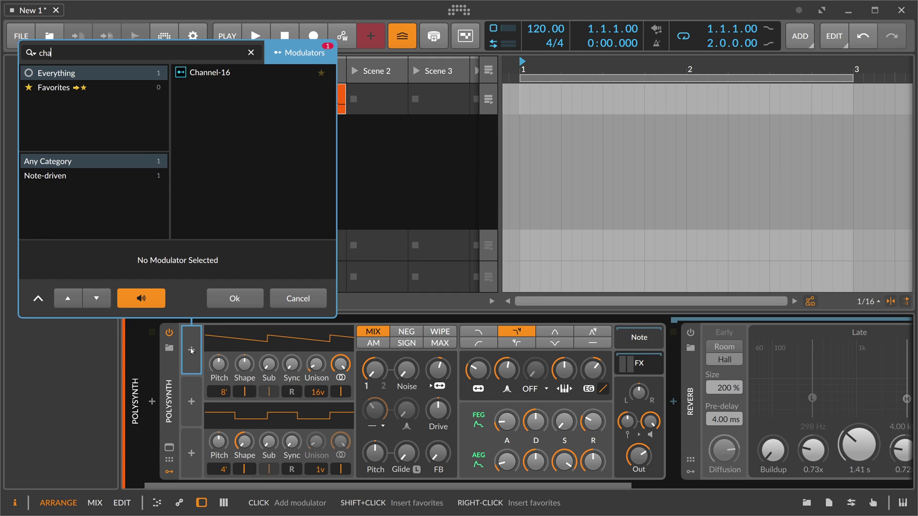
Add the Channel-16 modulator to the first free modulator slot of Polysynth and show its detail panel.
type("nn")
key("Return")
left_click(192, 349)
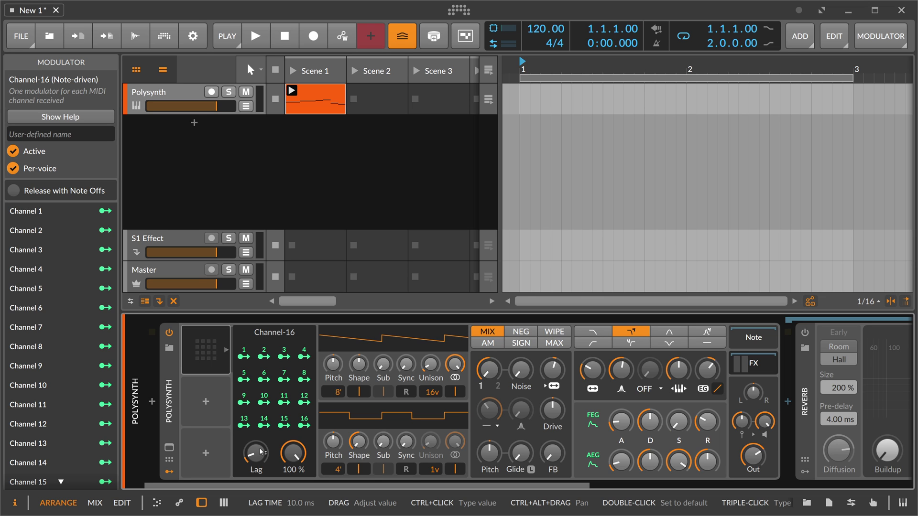
Open the Polysynth clip in Scene 1 in the note editor and play it.
double_click(312, 110)
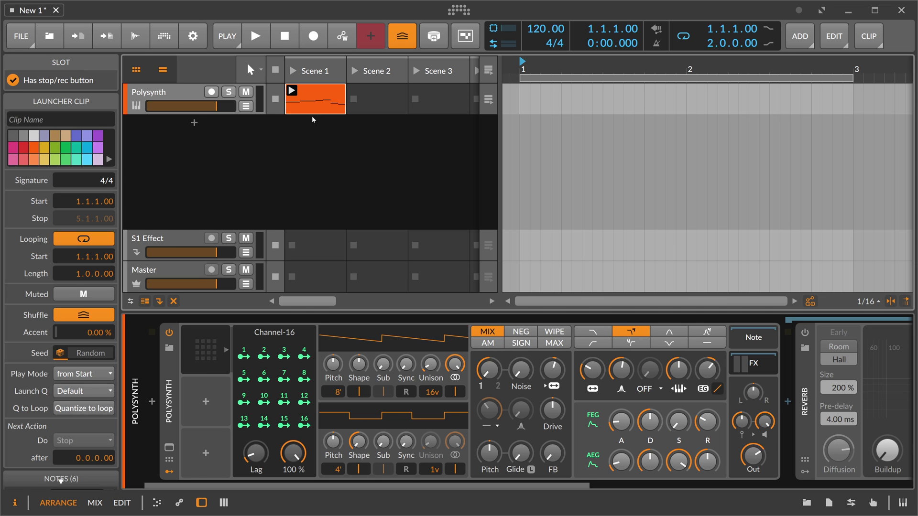
left_click_drag(369, 273, 349, 300)
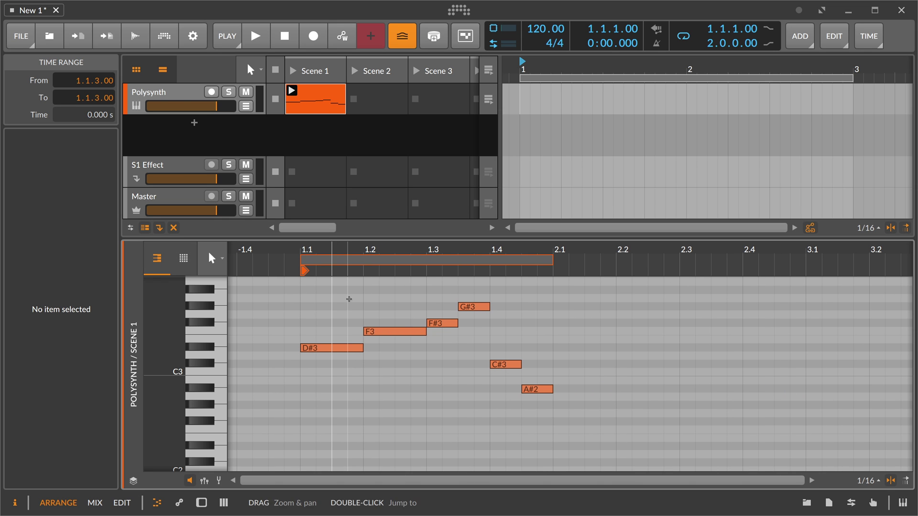
key("space")
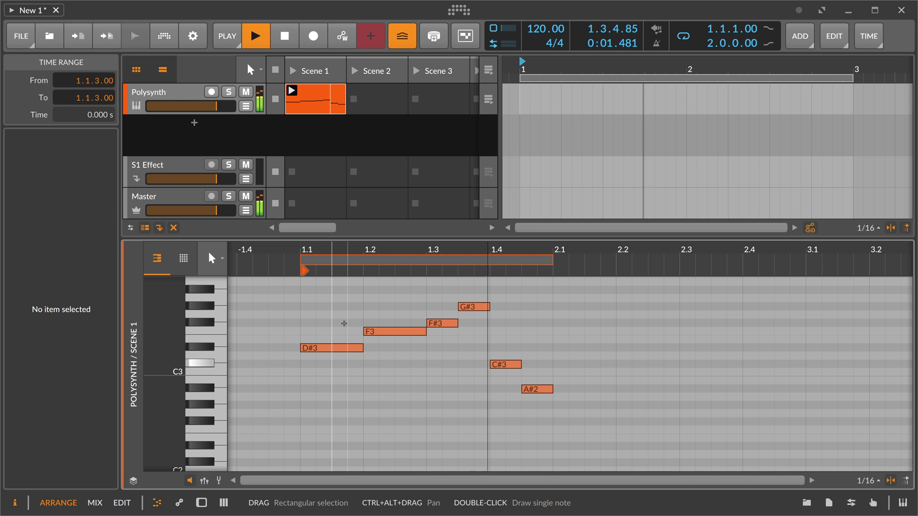
key("space")
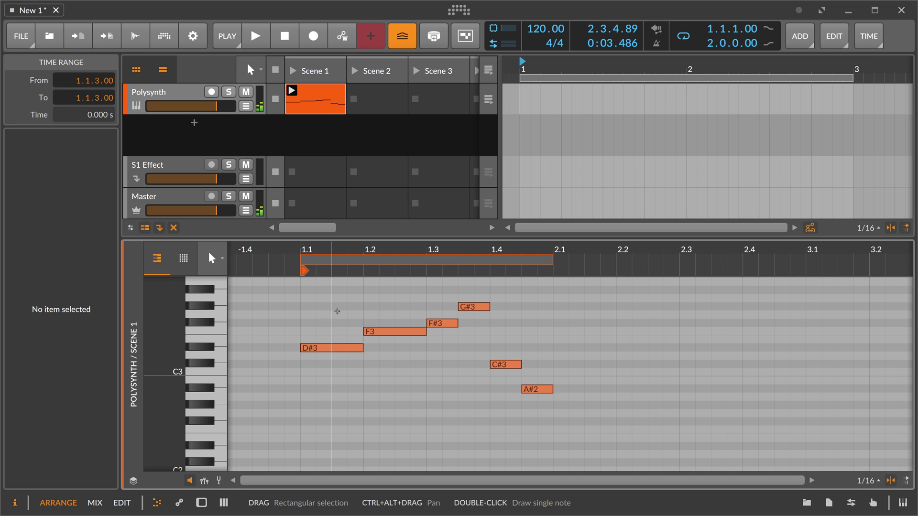
key("ctrl+a")
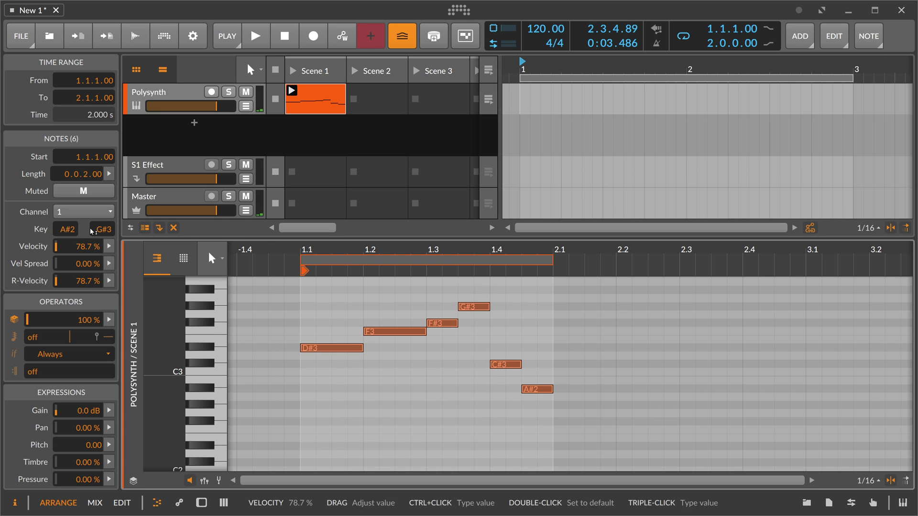
left_click(71, 215)
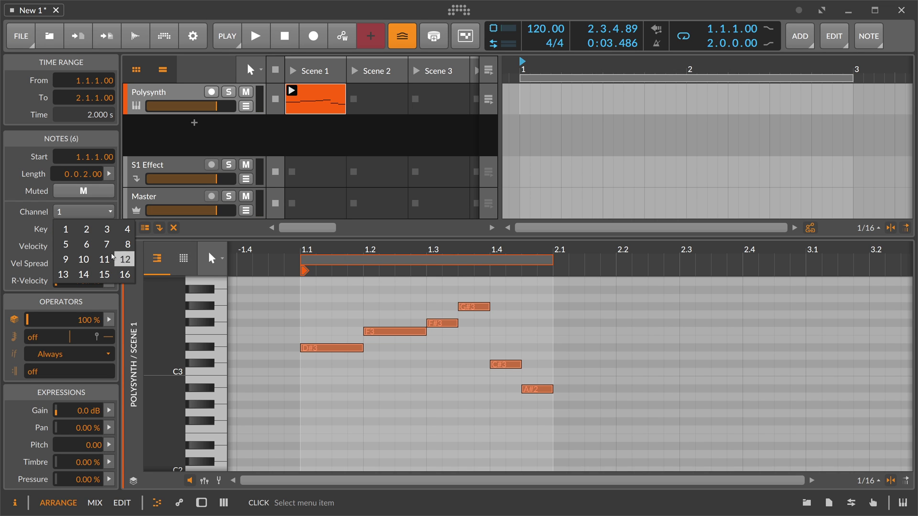
left_click(22, 209)
left_click(282, 285)
Set the MIDI channel of the F3 note in the clip to 2.
left_click_drag(405, 312, 385, 351)
left_click(84, 212)
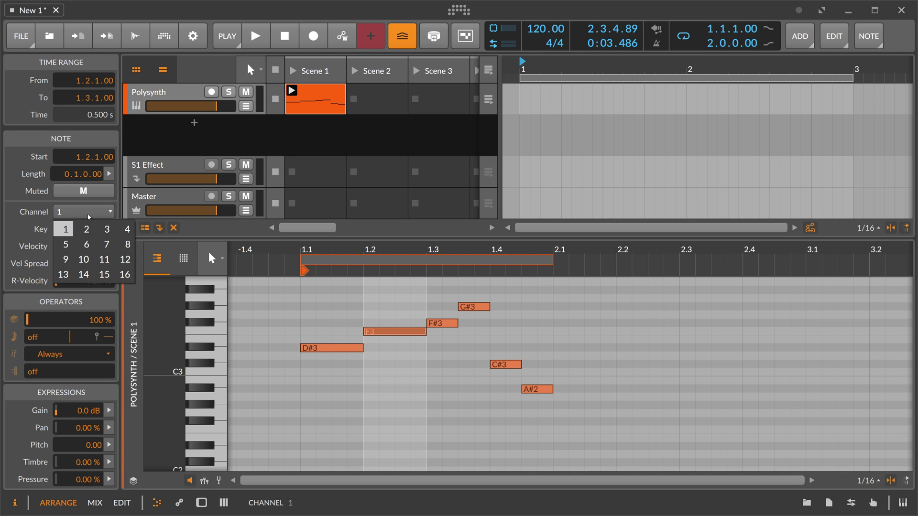
left_click(84, 231)
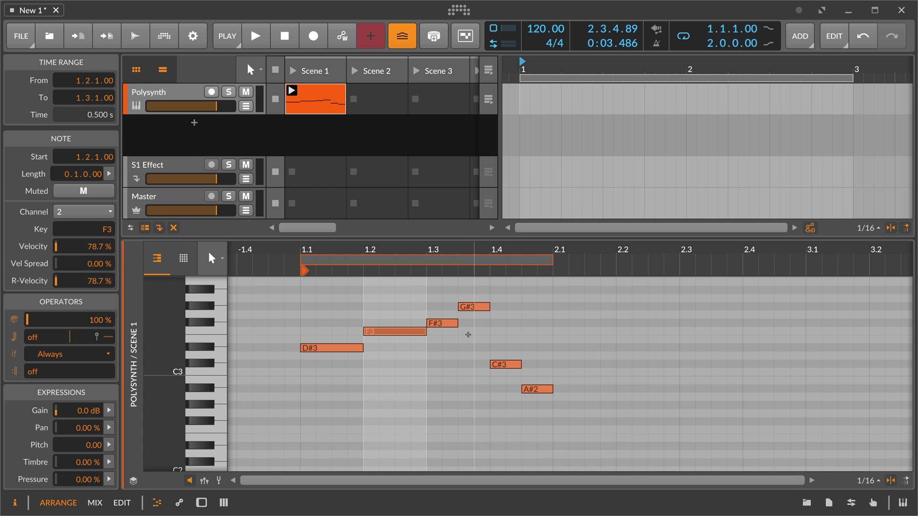
Set the MIDI channel of the C#3 note to 3 and clear the note selection.
left_click_drag(513, 349, 503, 374)
left_click(84, 212)
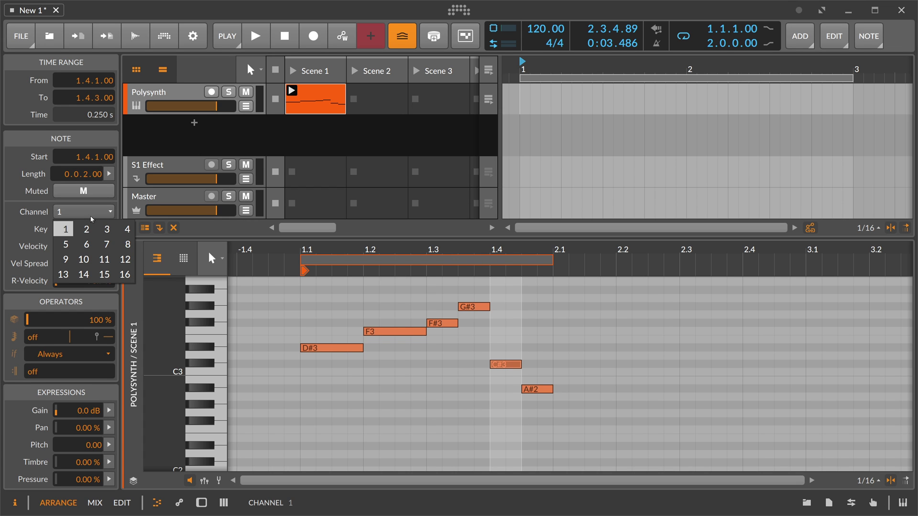
left_click(100, 230)
left_click(316, 289)
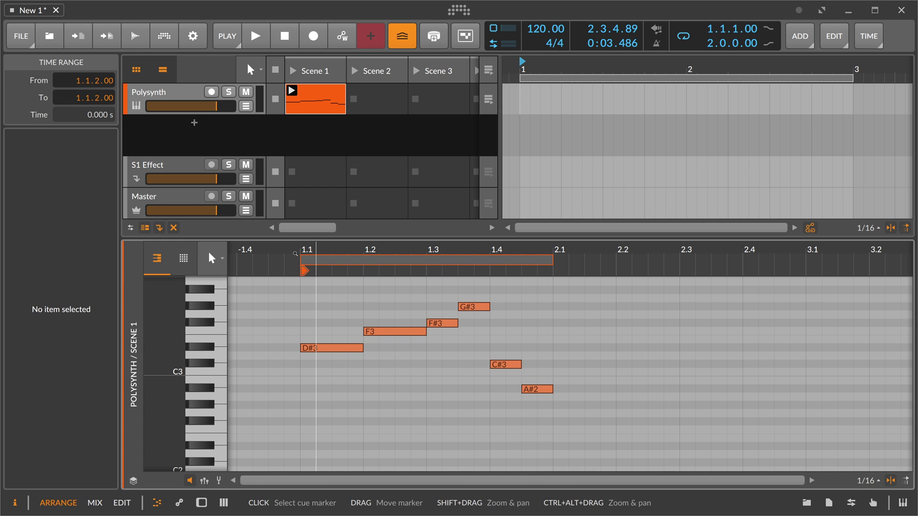
Map Channel 2 of the Channel-16 modulator to Polysynth's filter frequency at about +47.5 and play the clip.
double_click(180, 100)
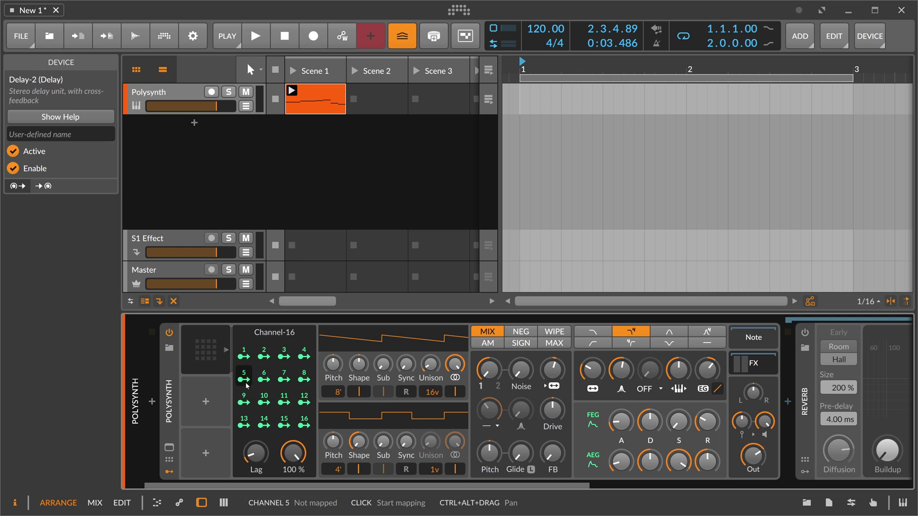
left_click(264, 357)
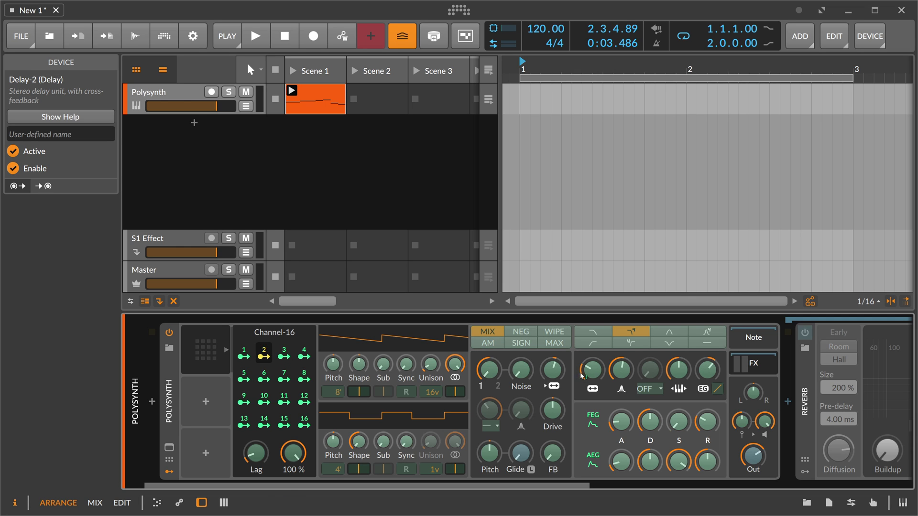
left_click_drag(592, 369, 592, 349)
key("space")
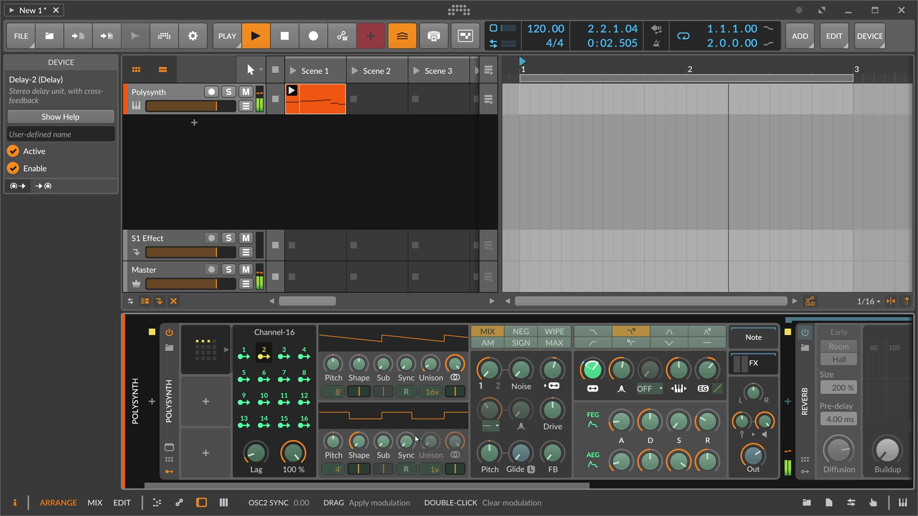
key("space")
Select the F3 note in the Scene 1 clip and play the clip to check its Channel 2 modulation.
double_click(316, 102)
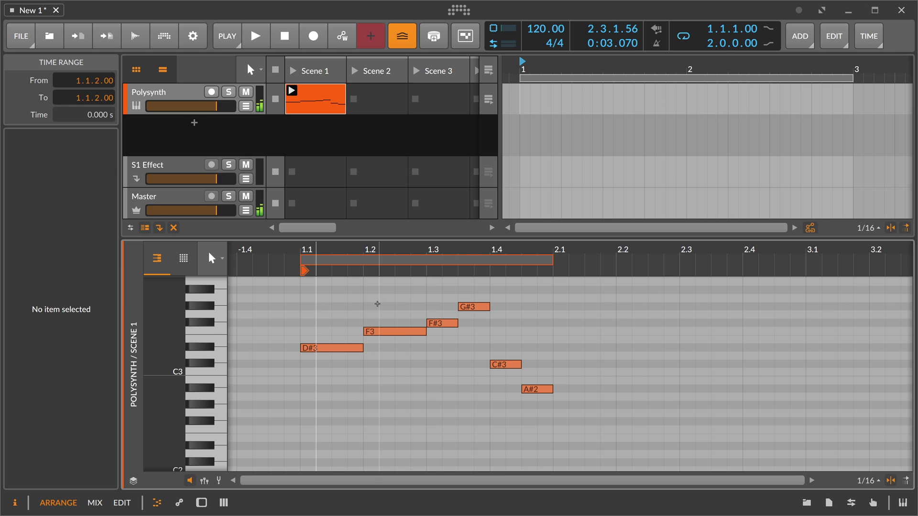
left_click(385, 388)
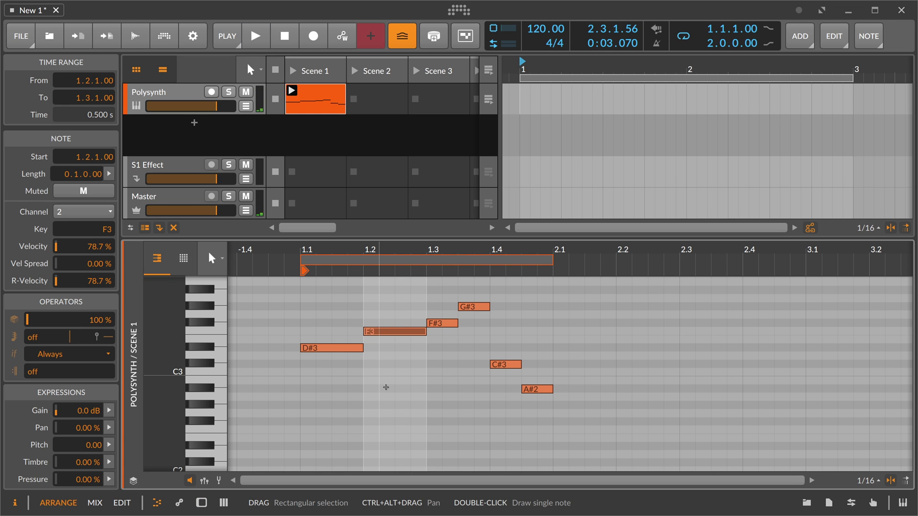
key("space")
key("space")
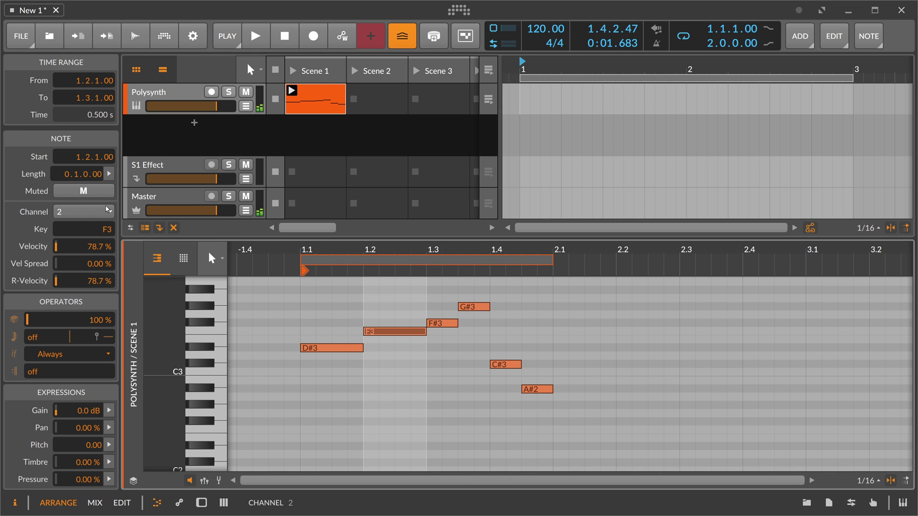
Map Channel 3 of the Channel-16 modulator to oscillator 1's Sub level with an amount of +1.000.
double_click(170, 94)
left_click(269, 351)
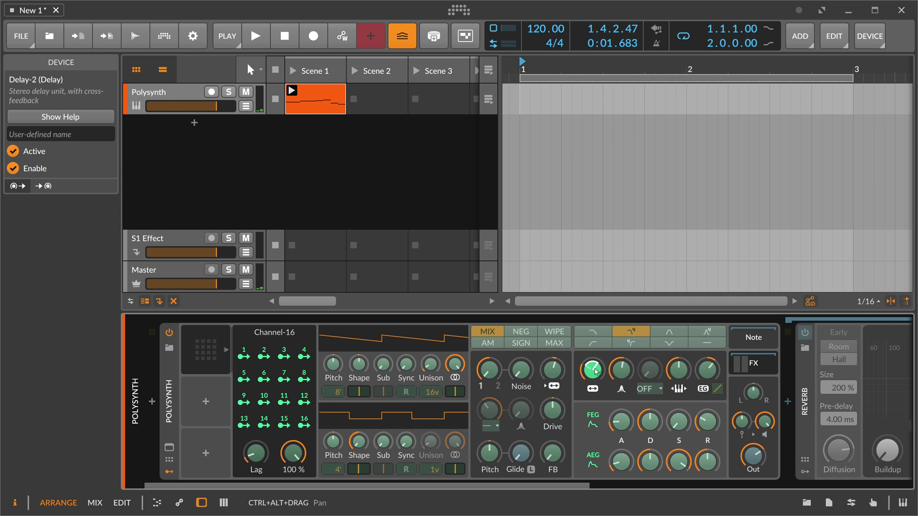
left_click(285, 354)
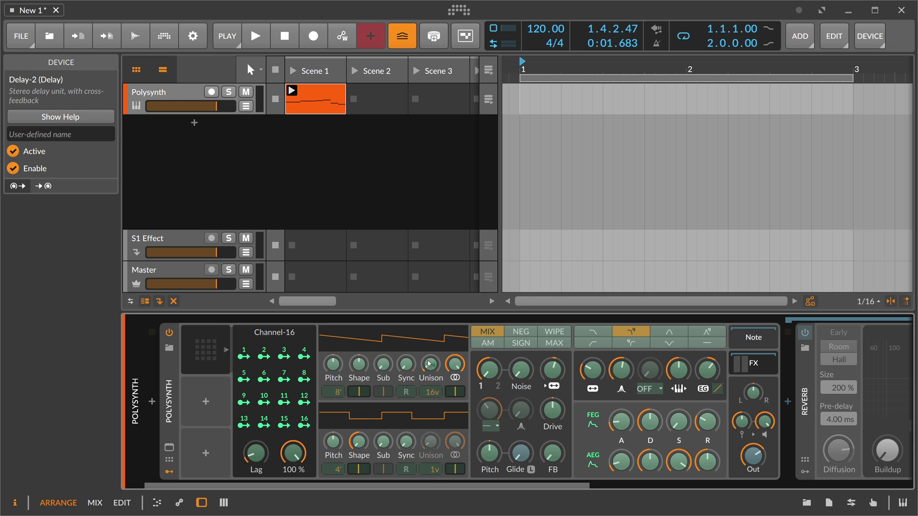
left_click_drag(384, 374, 384, 368)
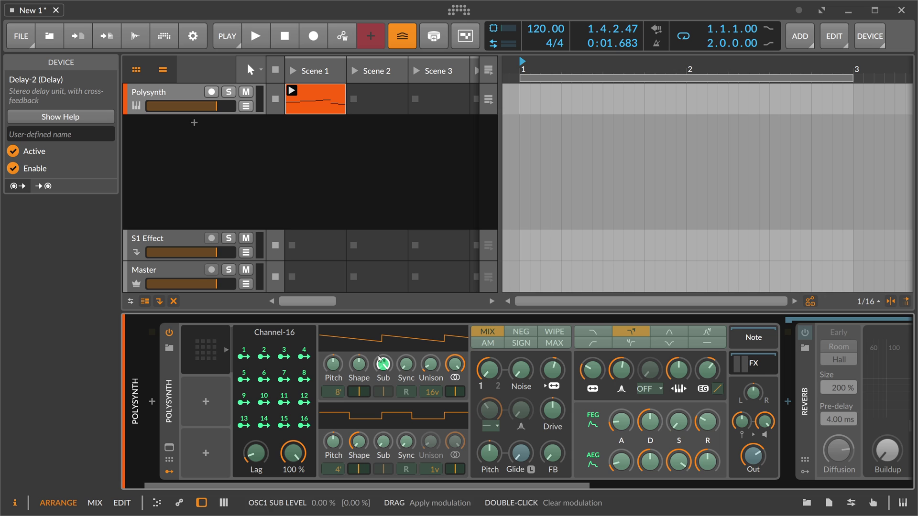
left_click(284, 354)
Play the clip with both modulations and check the C#3 note's channel in the note editor.
key("space")
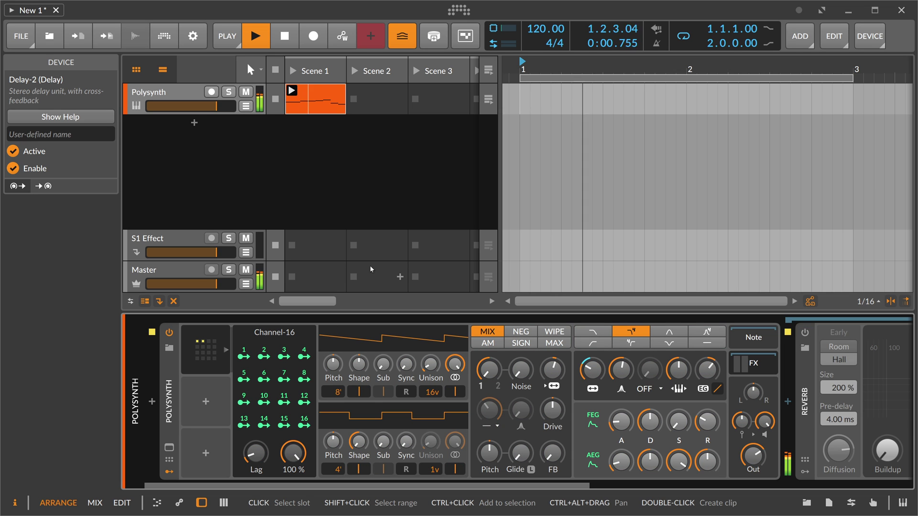
key("space")
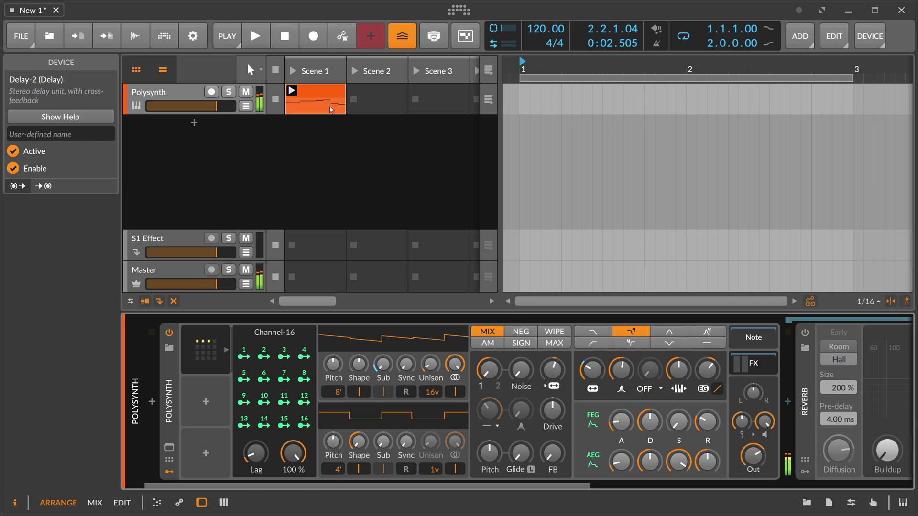
double_click(328, 106)
left_click(505, 363)
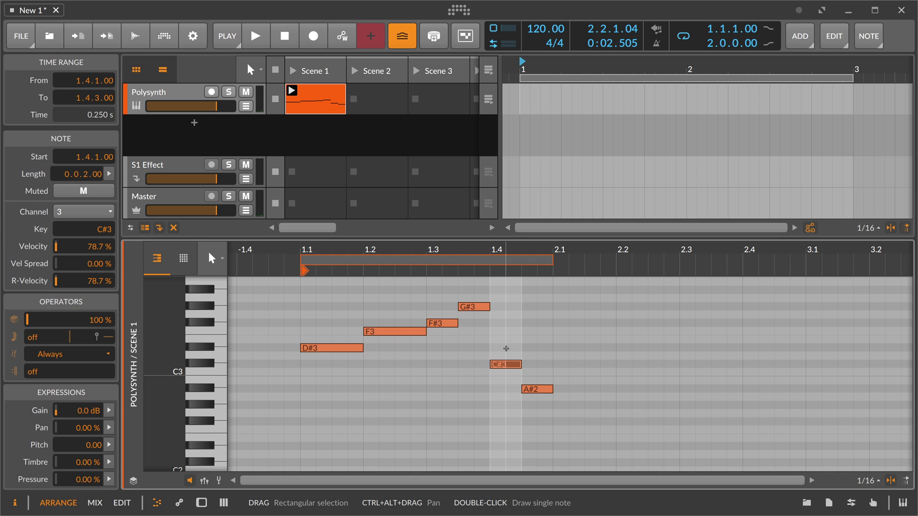
key("space")
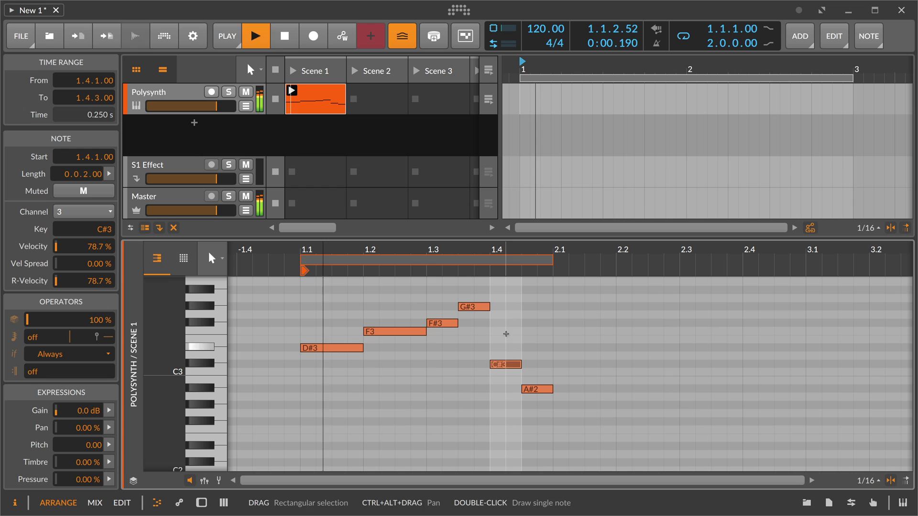
key("space")
Set Channel-16's global amount to 0%, play the clip, and raise the amount back to 100%.
key("d")
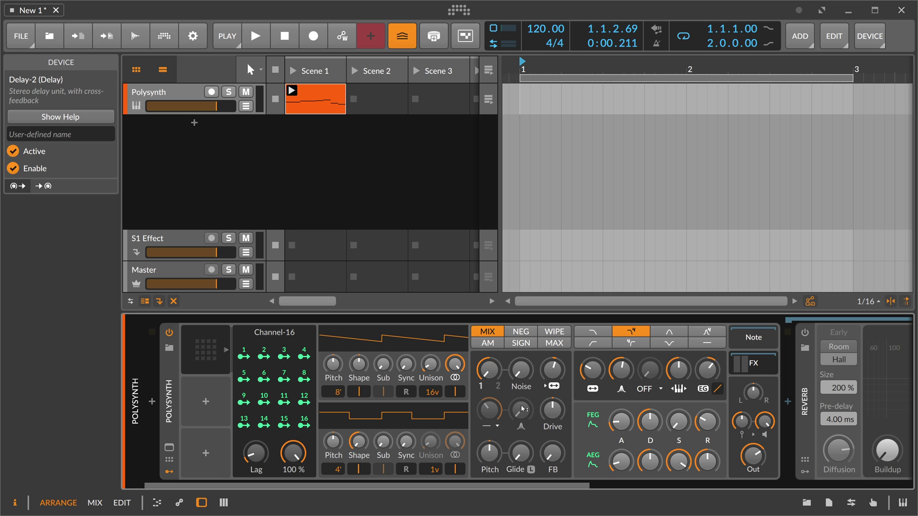
left_click_drag(520, 486, 583, 485)
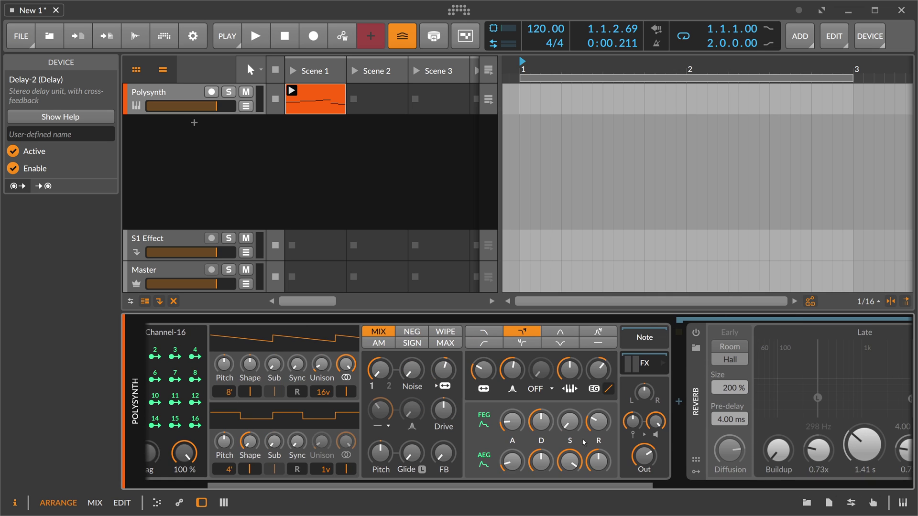
scroll(478, 443, "left", 3)
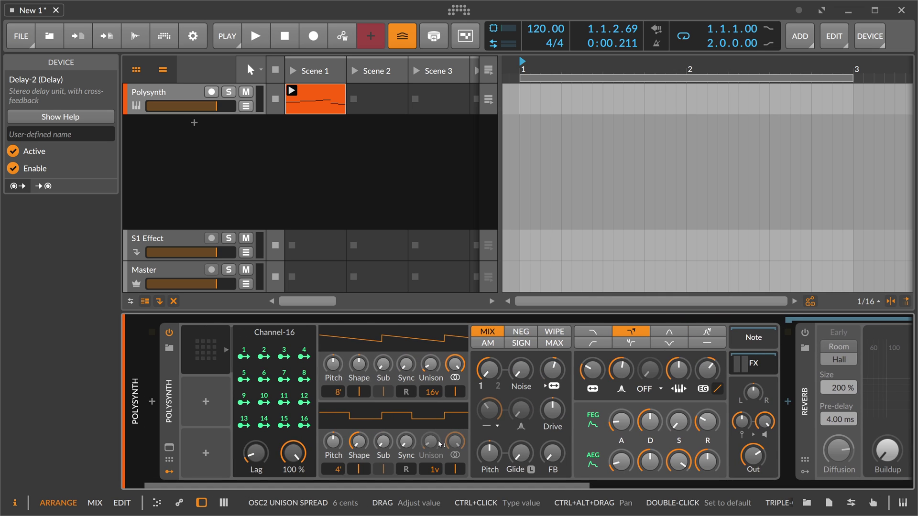
left_click_drag(293, 452, 296, 462)
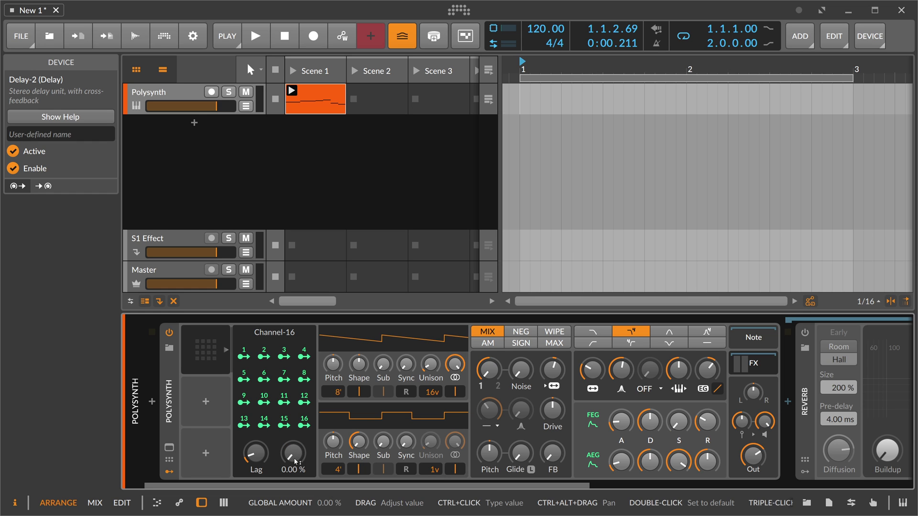
key("space")
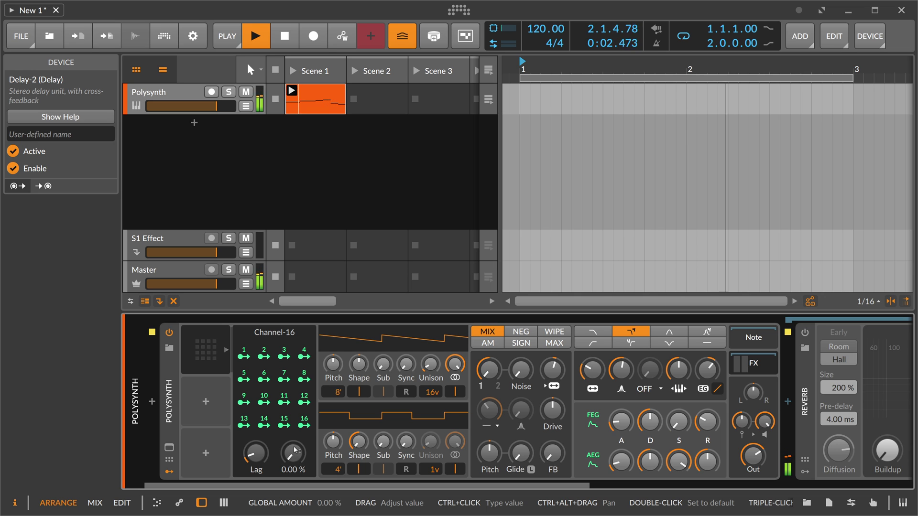
left_click_drag(294, 455, 295, 414)
key("space")
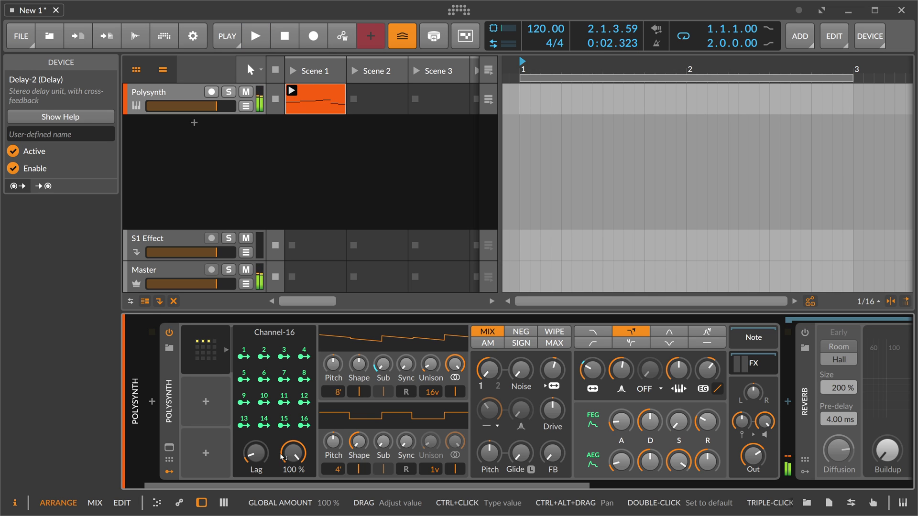
Raise Channel-16's lag time to 53.1 ms, play the clip, and lower the lag to 0 ms.
left_click(256, 453)
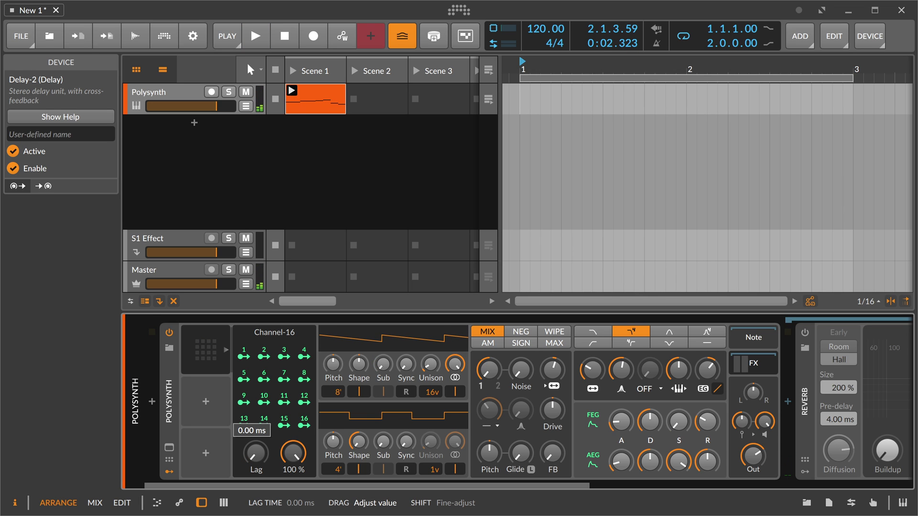
left_click_drag(256, 453, 261, 458)
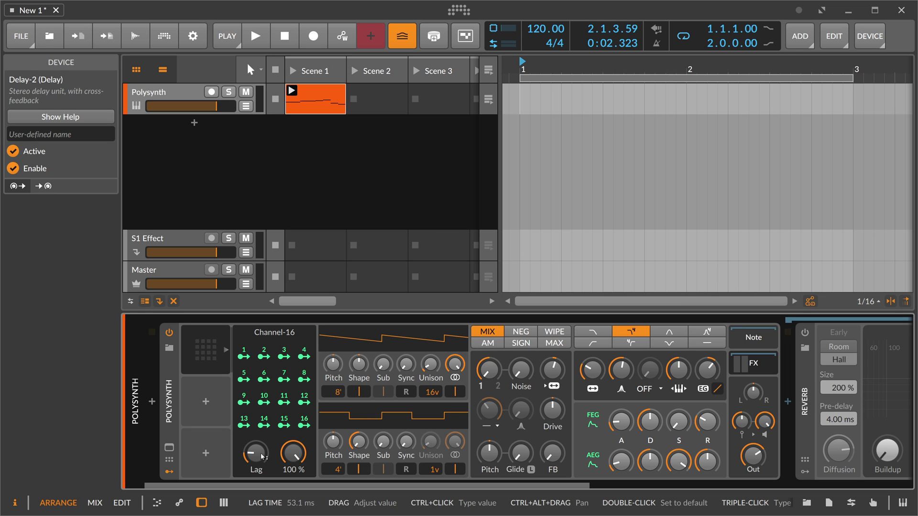
key("space")
left_click_drag(262, 457, 258, 487)
key("space")
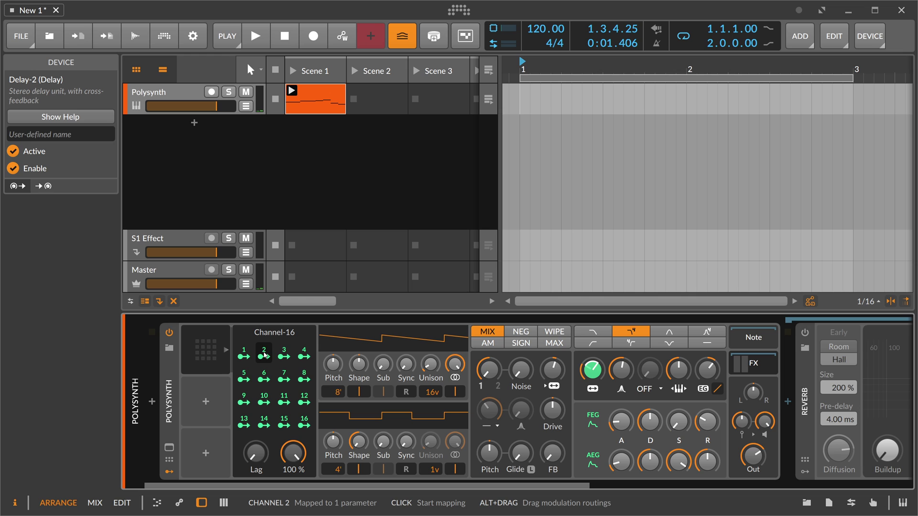
Select the Channel-16 modulator in Polysynth and hide its detail panel.
left_click(212, 337)
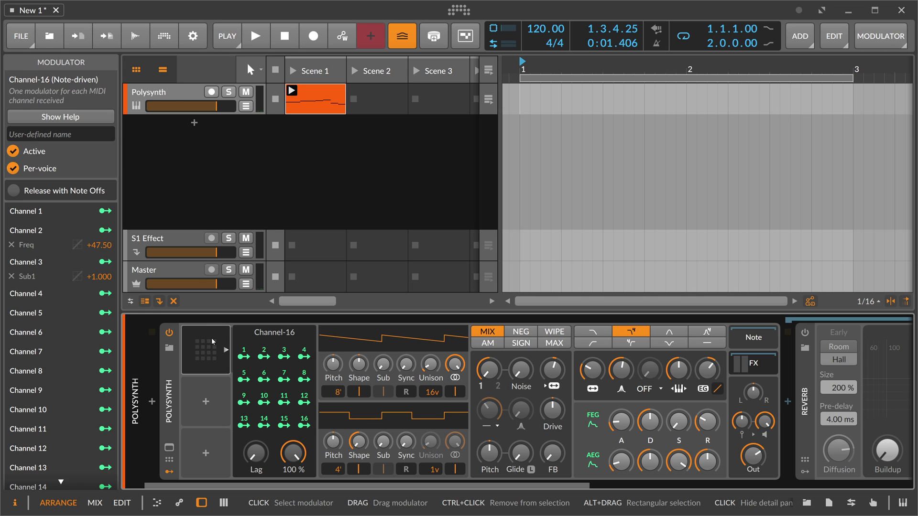
left_click(211, 338)
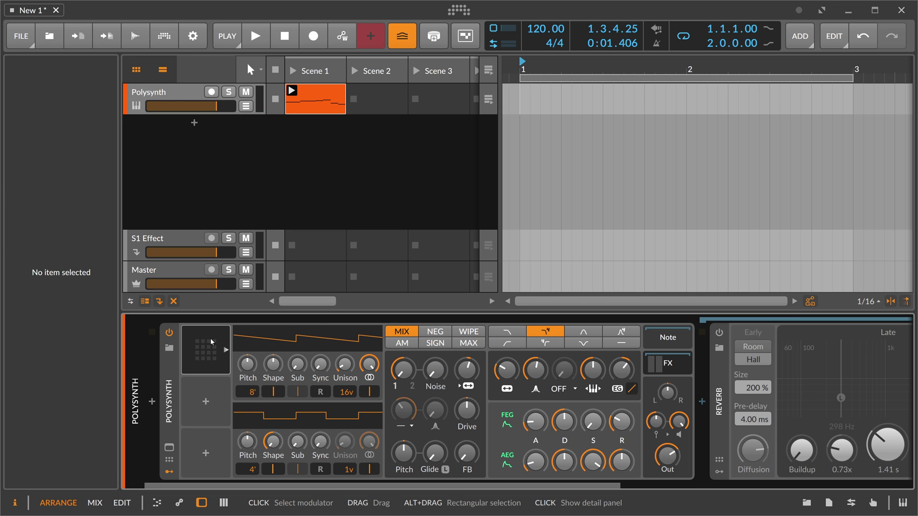